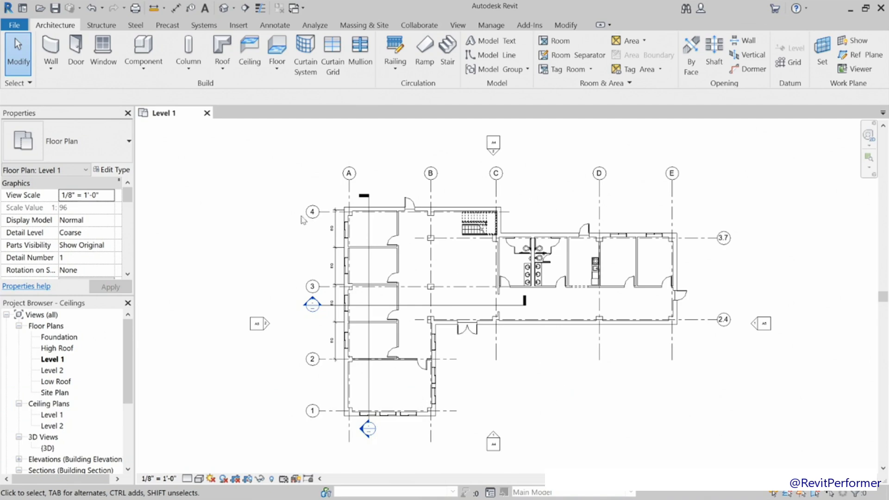
Place a 2' x 4' Grid compound ceiling automatically in the corner room at grids A and 4, with an 8' 0" height offset.
{"action": "left_click", "coordinate": [252, 72]}
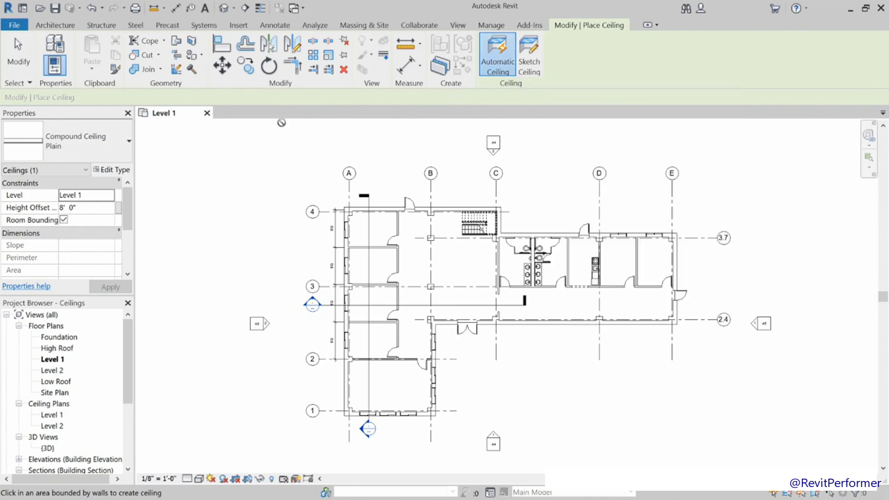
{"action": "left_click", "coordinate": [109, 141]}
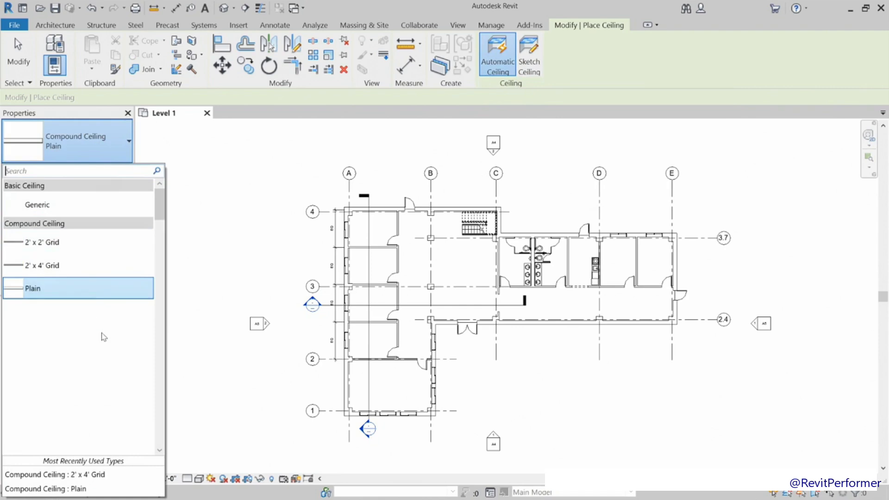
{"action": "left_click", "coordinate": [80, 269]}
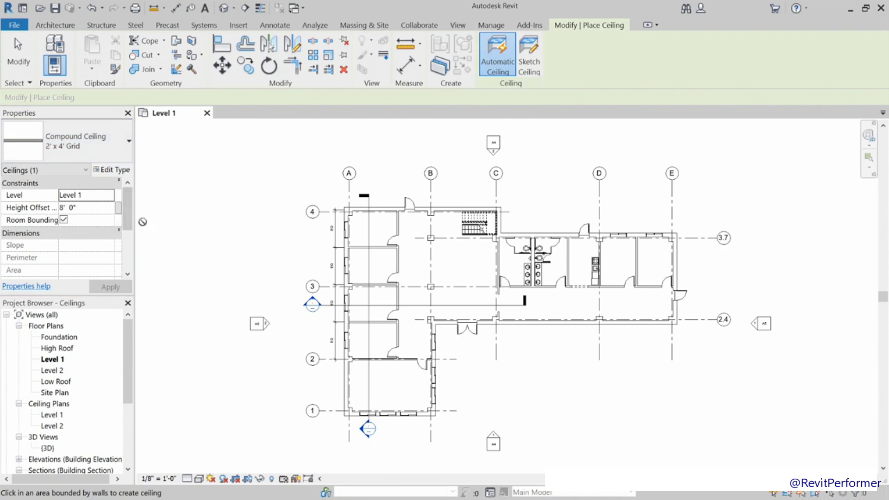
{"action": "left_click", "coordinate": [361, 233]}
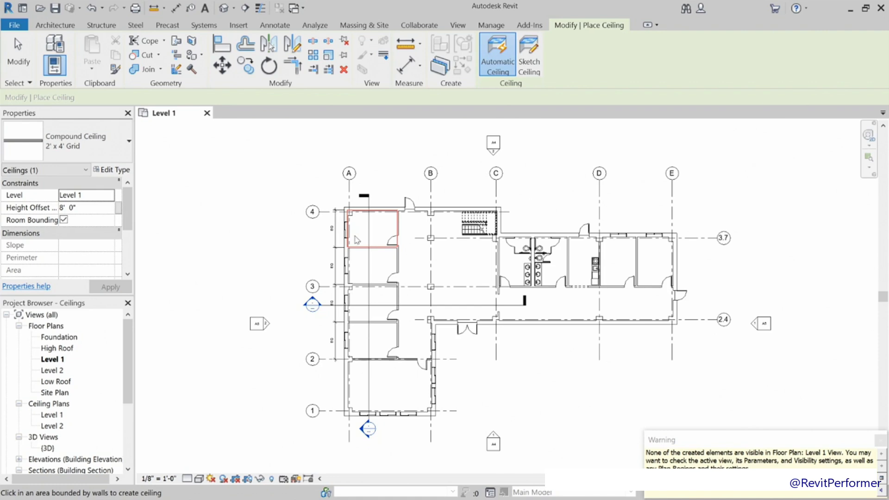
Open the Level 1 ceiling plan showing the newly placed ceiling and the remaining rooms.
{"action": "left_click", "coordinate": [46, 415]}
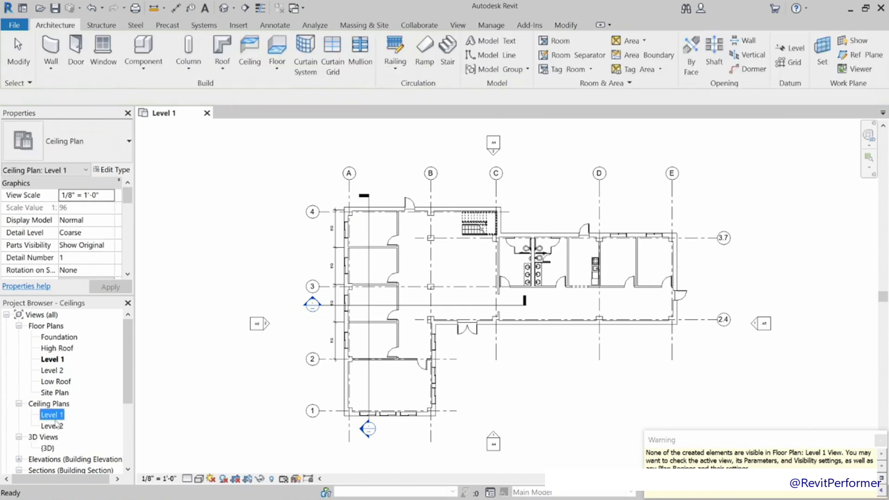
{"action": "double_click", "coordinate": [50, 416]}
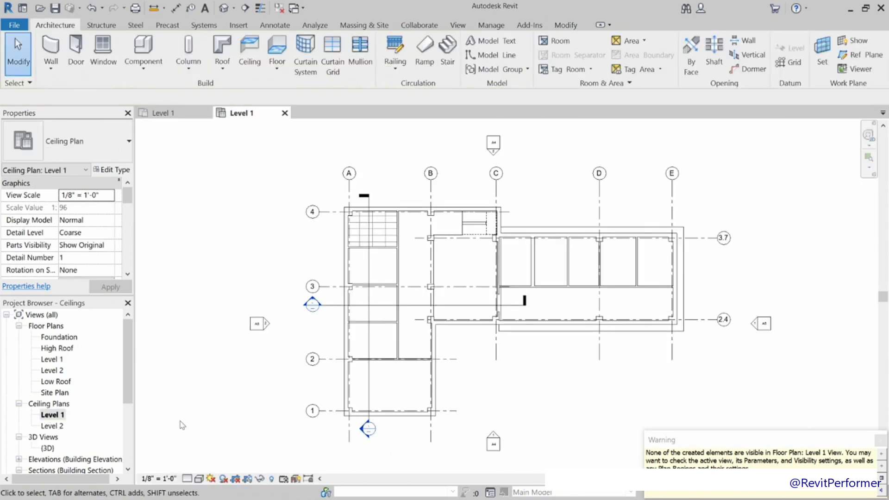
{"action": "scroll", "coordinate": [384, 227], "scroll_direction": "up", "scroll_amount": 3}
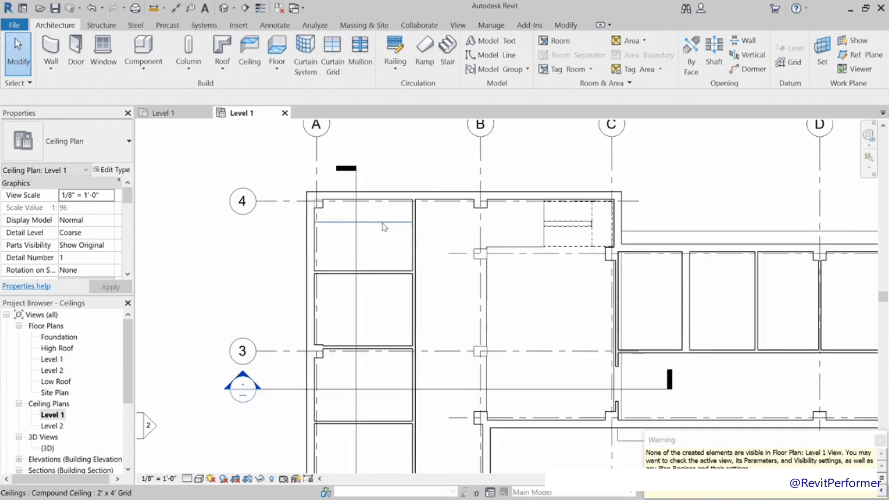
{"action": "middle_click_drag", "start_coordinate": [416, 261], "coordinate": [275, 218]}
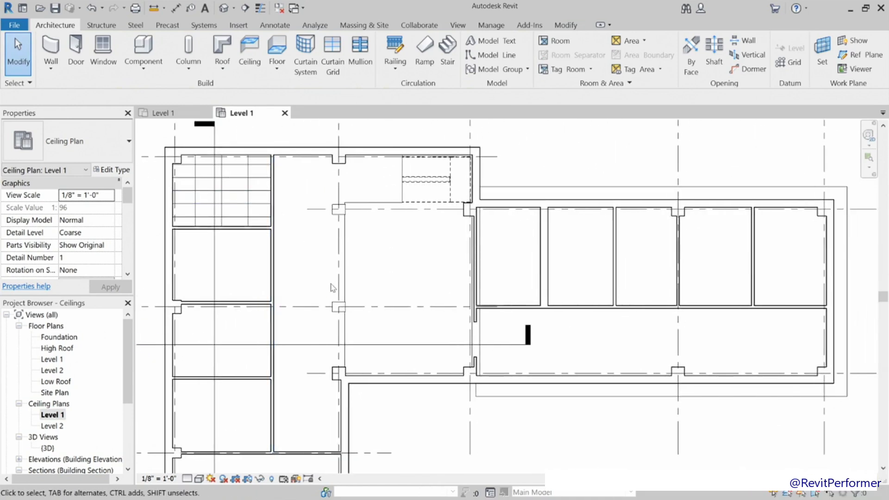
Place 2' x 4' Grid ceilings in the three other small rooms along grid A and the two rooms between grids D and E.
{"action": "left_click", "coordinate": [252, 51]}
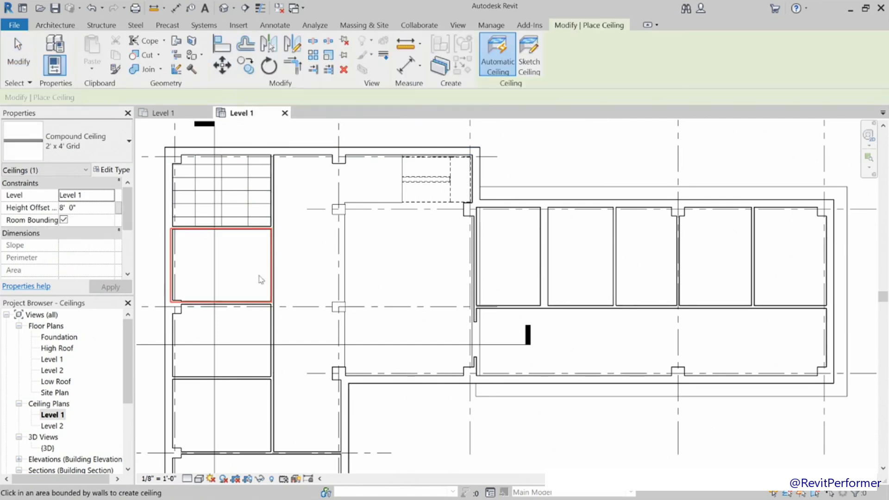
{"action": "left_click", "coordinate": [229, 285]}
{"action": "left_click", "coordinate": [235, 326]}
{"action": "left_click", "coordinate": [228, 409]}
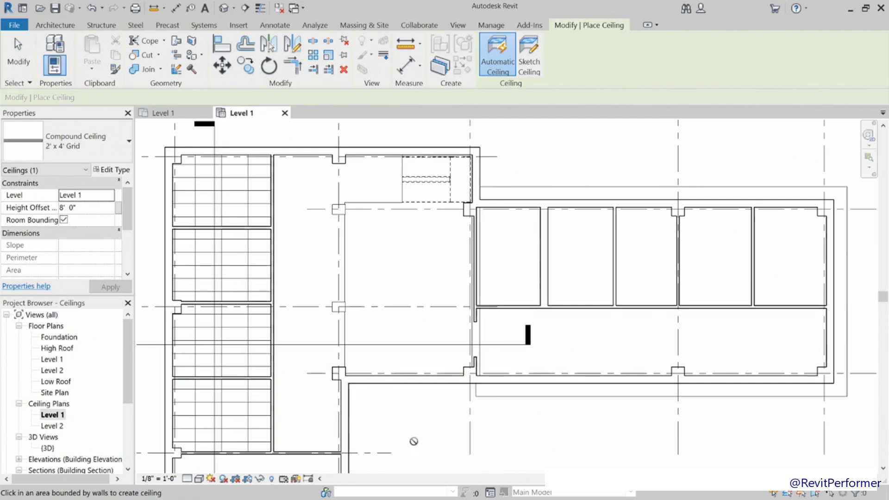
{"action": "left_click", "coordinate": [719, 273]}
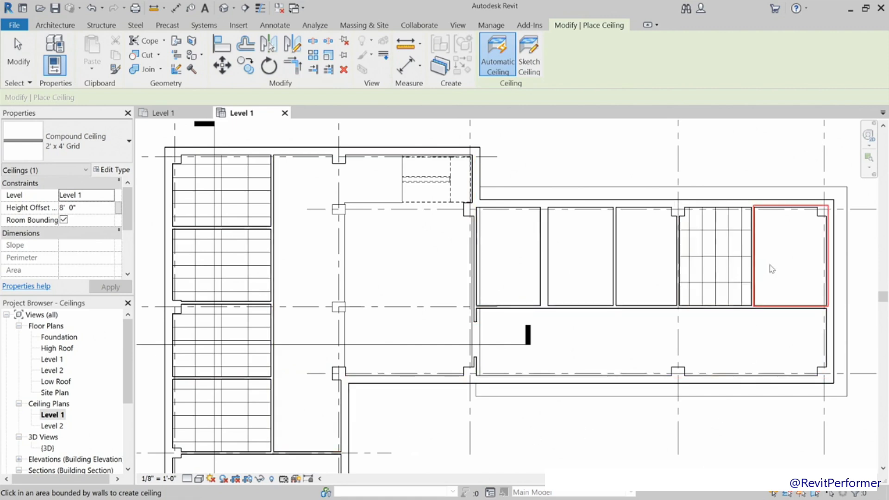
{"action": "left_click", "coordinate": [776, 282]}
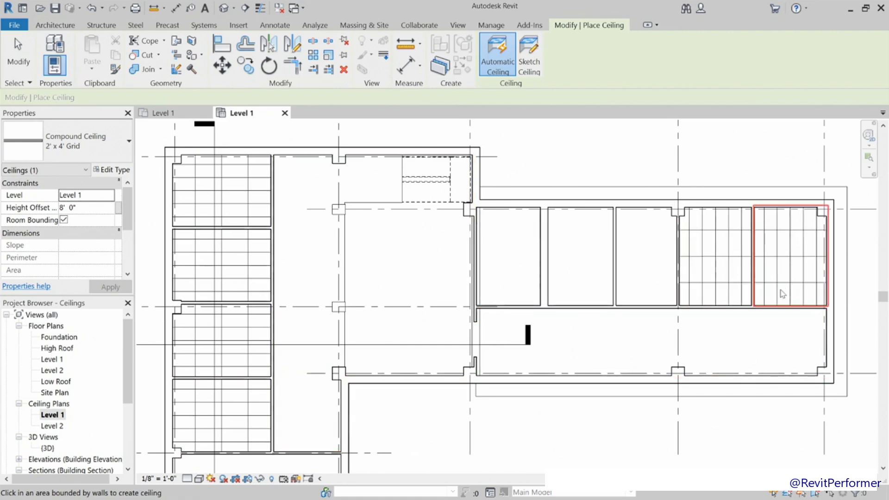
Place a 2' x 2' Grid compound ceiling in the room just west of grid D.
{"action": "left_click", "coordinate": [76, 147]}
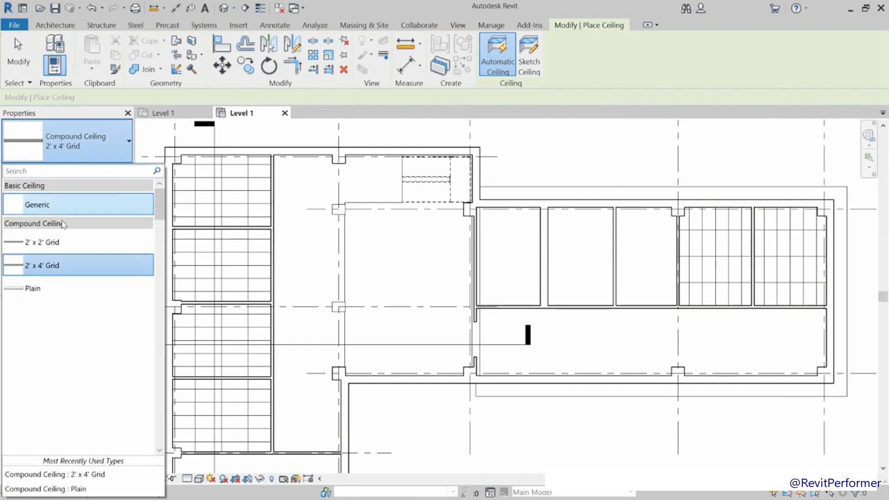
{"action": "left_click", "coordinate": [53, 247]}
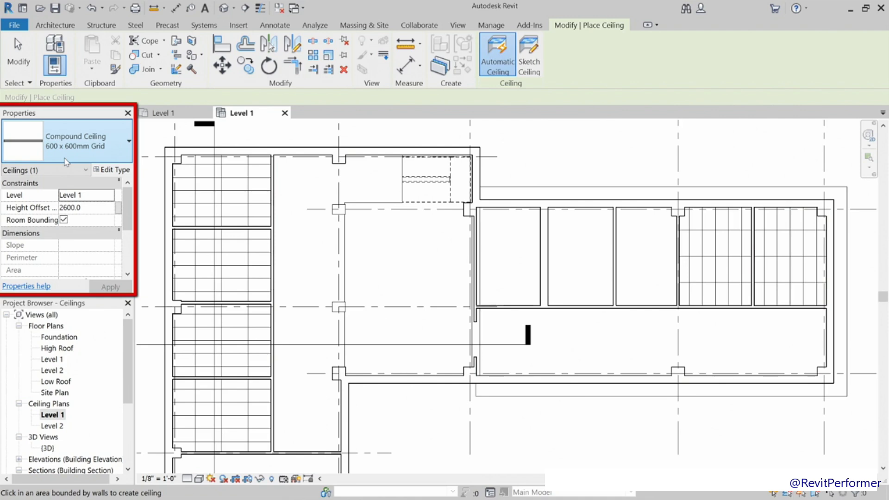
{"action": "left_click", "coordinate": [634, 252]}
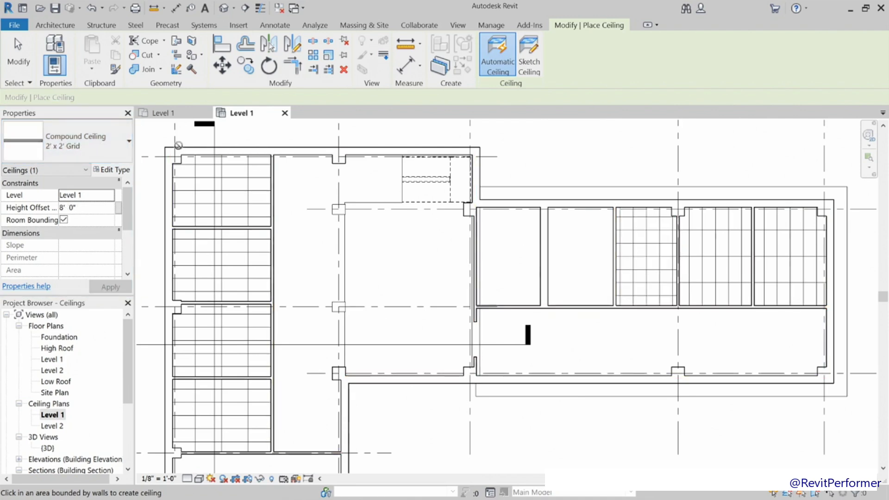
Change the ceiling type for placement to Plain compound ceiling.
{"action": "left_click", "coordinate": [78, 152]}
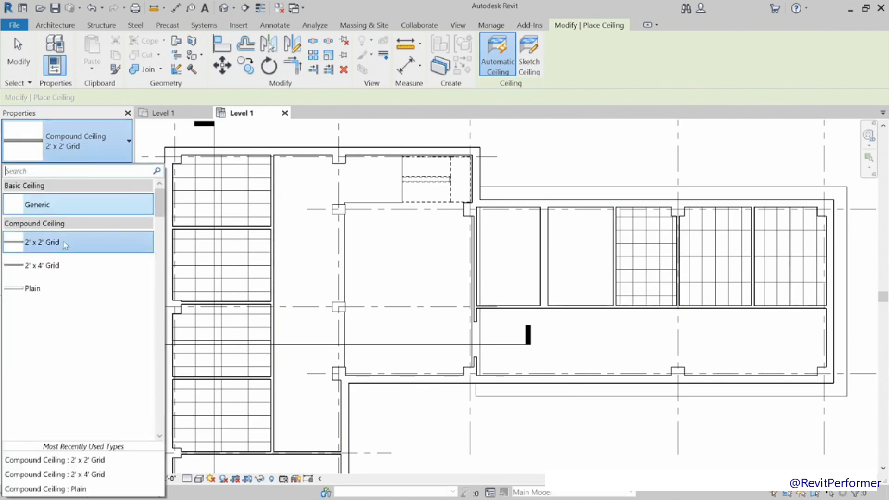
{"action": "left_click", "coordinate": [49, 291]}
{"action": "middle_click_drag", "start_coordinate": [266, 370], "coordinate": [284, 239]}
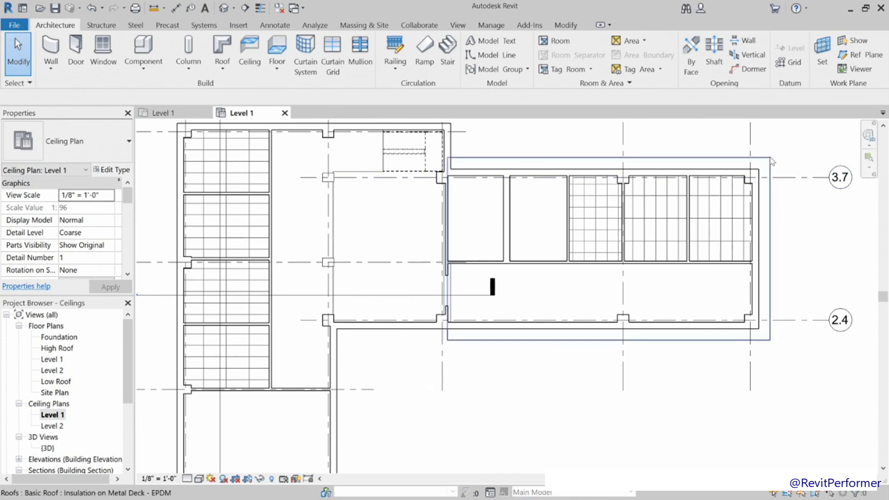
Rotate the 2' x 4' ceiling grid in the room just east of grid D by 90 degrees about a grid line intersection.
{"action": "scroll", "coordinate": [728, 168], "scroll_direction": "up", "scroll_amount": 3}
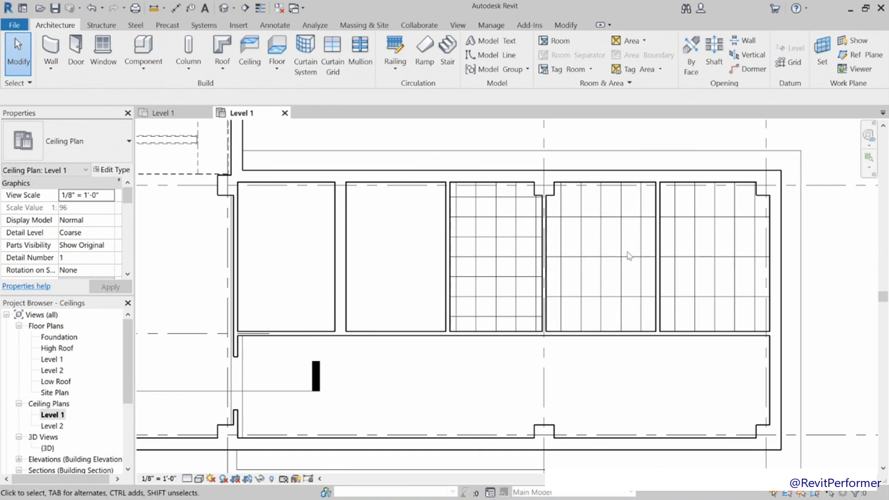
{"action": "left_click", "coordinate": [603, 291]}
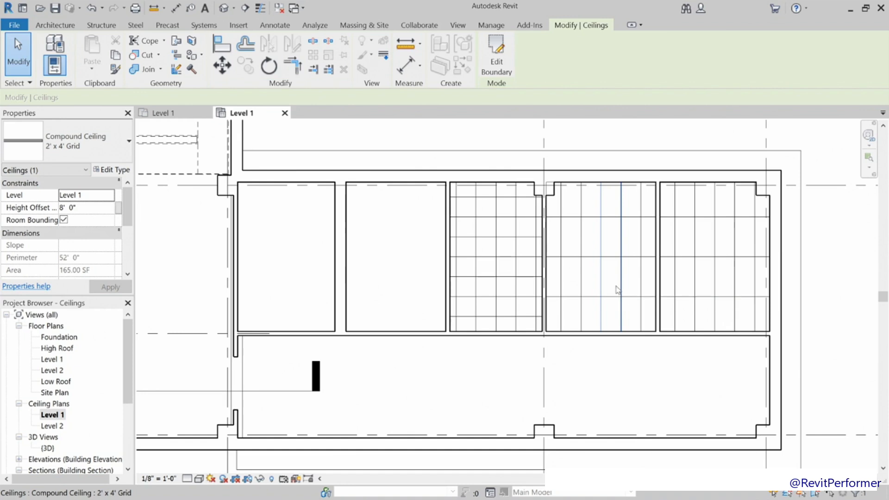
{"action": "left_click", "coordinate": [267, 68]}
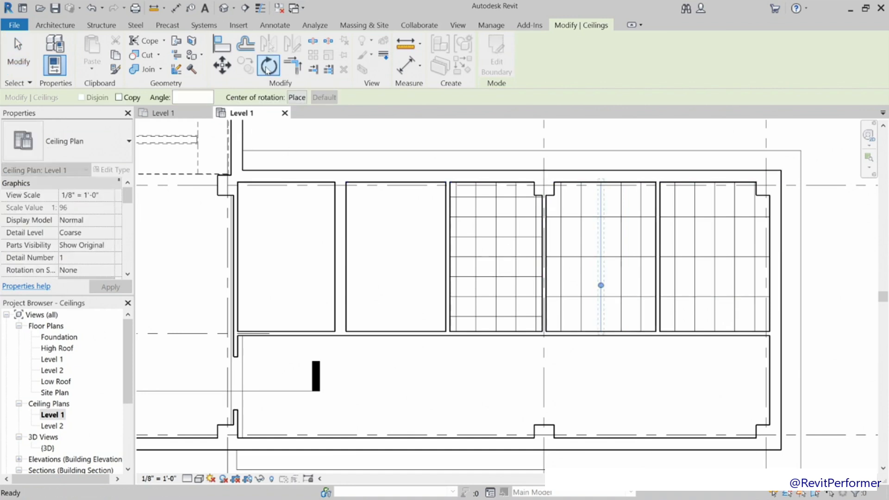
{"action": "left_click", "coordinate": [601, 287]}
{"action": "left_click", "coordinate": [601, 259]}
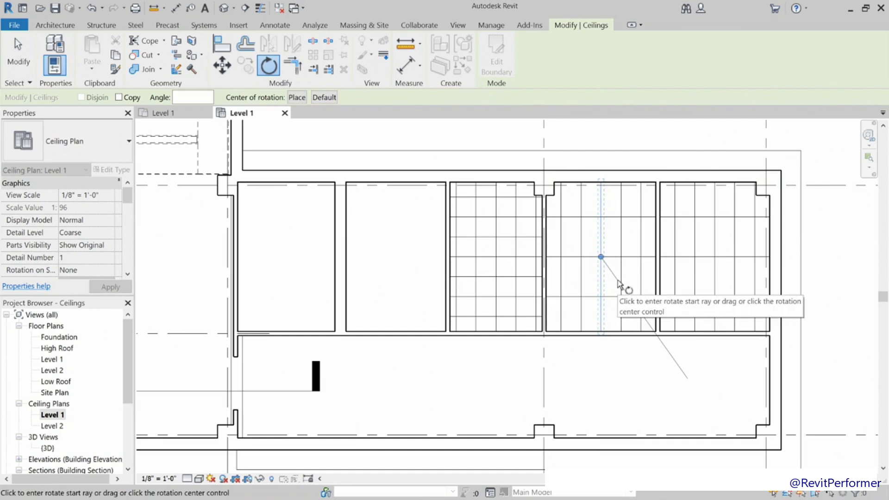
{"action": "left_click", "coordinate": [177, 96]}
{"action": "type", "text": "90"}
{"action": "key", "text": "Return"}
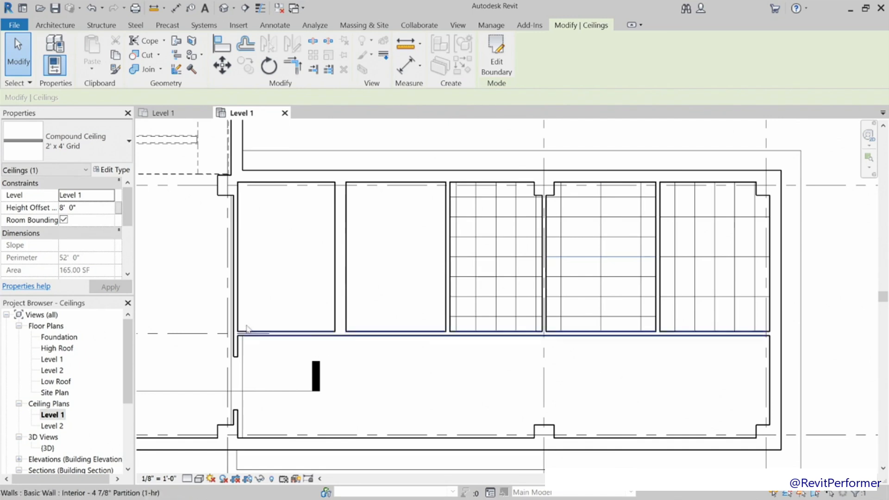
Try to move the ceiling grid in the corner room at grids A and 4 horizontally toward the west exterior wall.
{"action": "middle_click_drag", "start_coordinate": [199, 283], "coordinate": [661, 310]}
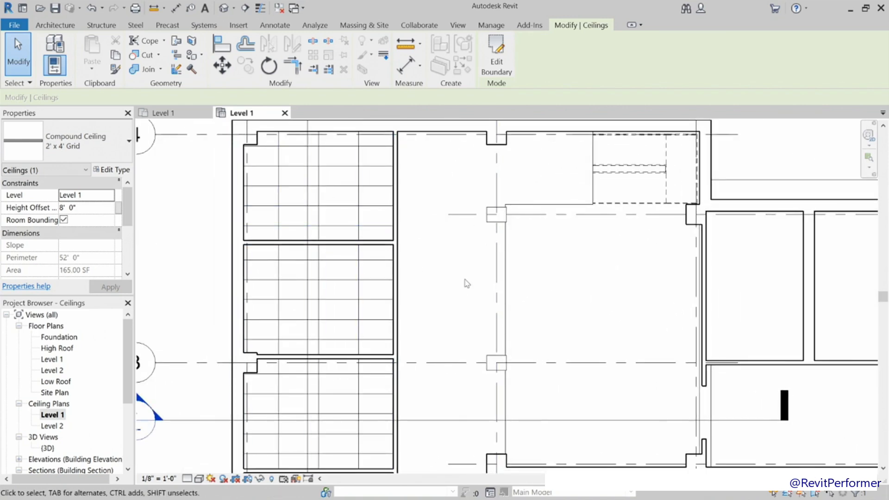
{"action": "left_click", "coordinate": [280, 218]}
{"action": "left_click", "coordinate": [223, 64]}
{"action": "left_click", "coordinate": [207, 192]}
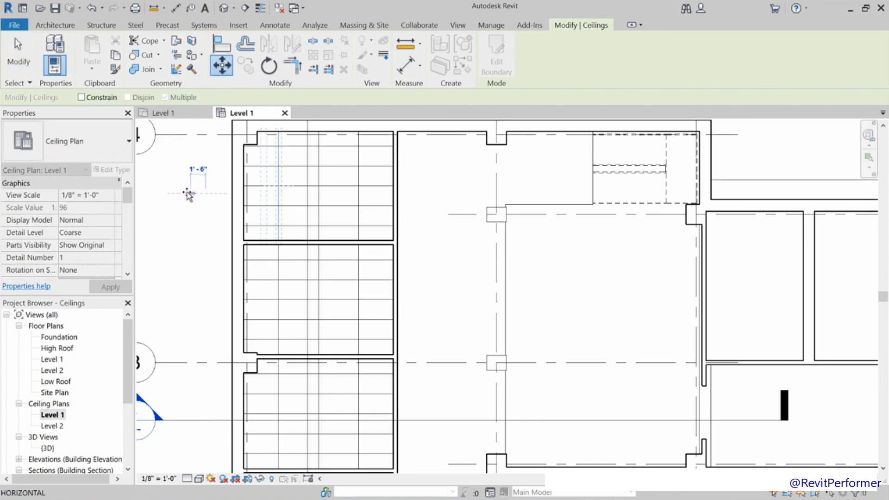
{"action": "left_click", "coordinate": [188, 189]}
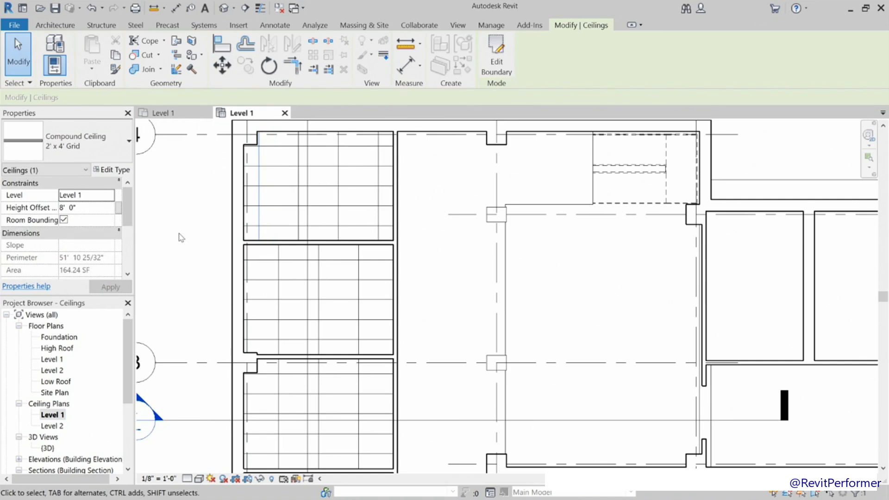
{"action": "key", "text": "Escape"}
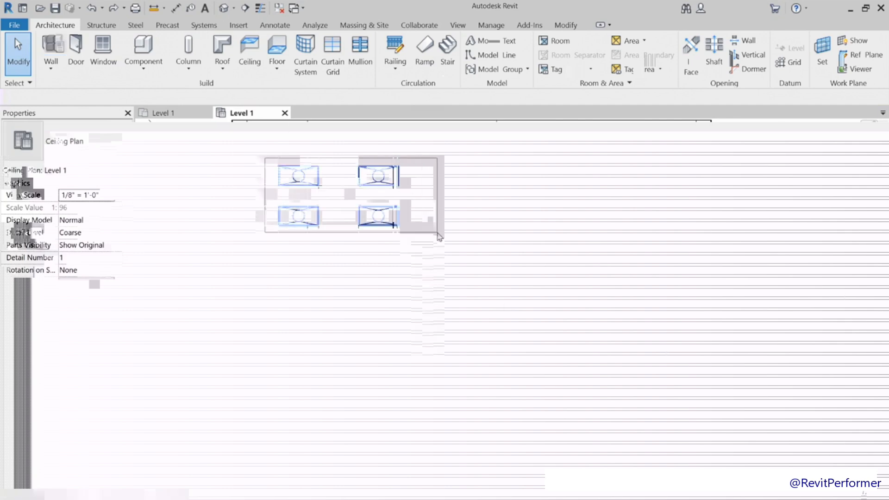
Copy the corner room's four lighting fixtures into the three rooms below using multiple copies aligned to the ceiling grid intersections.
{"action": "left_click_drag", "start_coordinate": [264, 158], "coordinate": [440, 237]}
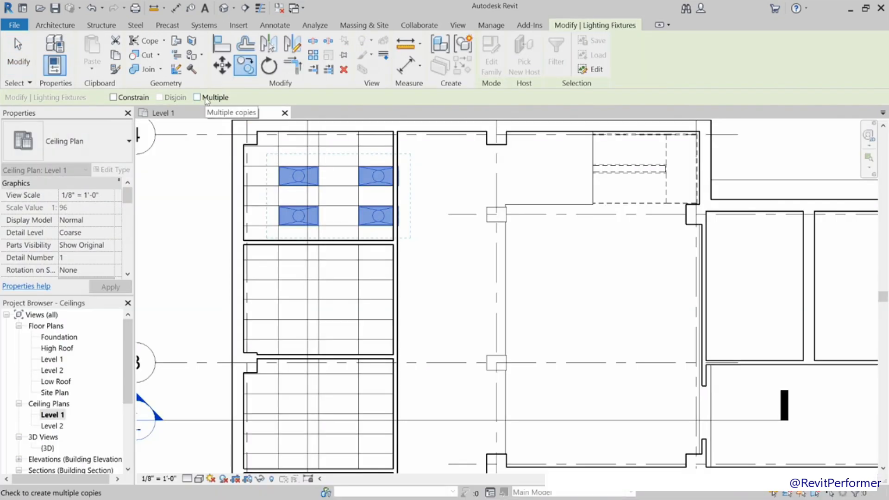
{"action": "left_click", "coordinate": [205, 98]}
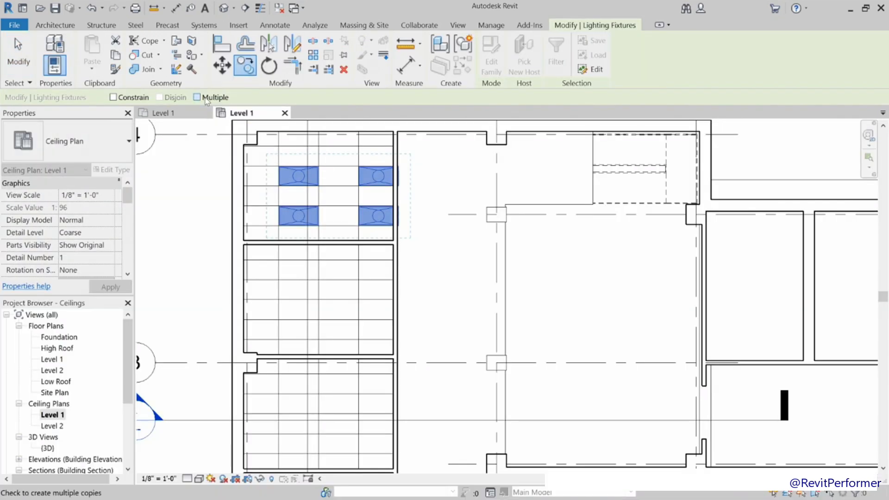
{"action": "left_click", "coordinate": [278, 166]}
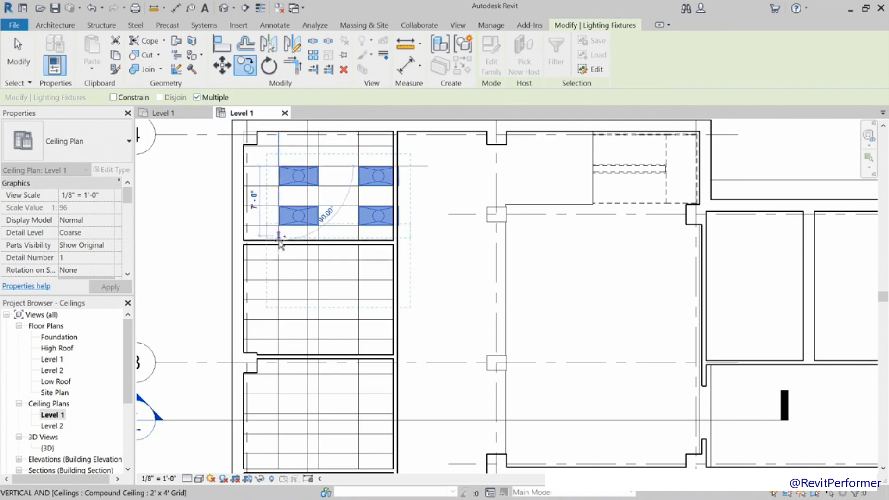
{"action": "left_click", "coordinate": [278, 279]}
{"action": "left_click", "coordinate": [278, 394]}
{"action": "middle_click_drag", "start_coordinate": [302, 397], "coordinate": [305, 220]}
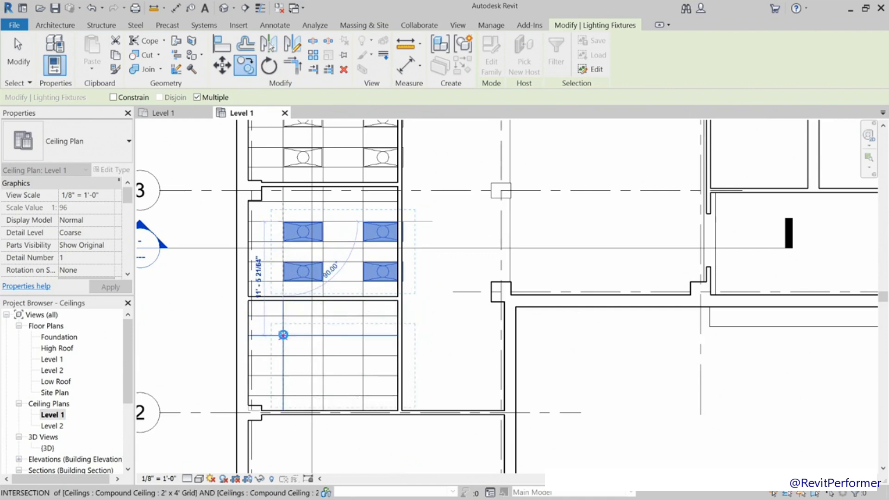
{"action": "left_click", "coordinate": [283, 335]}
{"action": "key", "text": "Escape"}
{"action": "key", "text": "Escape"}
Move the ceiling grid in the corner room at grids A and 4 slightly north, toward the exterior wall.
{"action": "mouse_move", "coordinate": [456, 230]}
{"action": "middle_mouse_down"}
{"action": "mouse_move", "coordinate": [435, 284]}
{"action": "mouse_move", "coordinate": [388, 275]}
{"action": "mouse_move", "coordinate": [369, 291]}
{"action": "middle_mouse_up"}
{"action": "scroll", "coordinate": [413, 280], "scroll_direction": "down", "scroll_amount": 2}
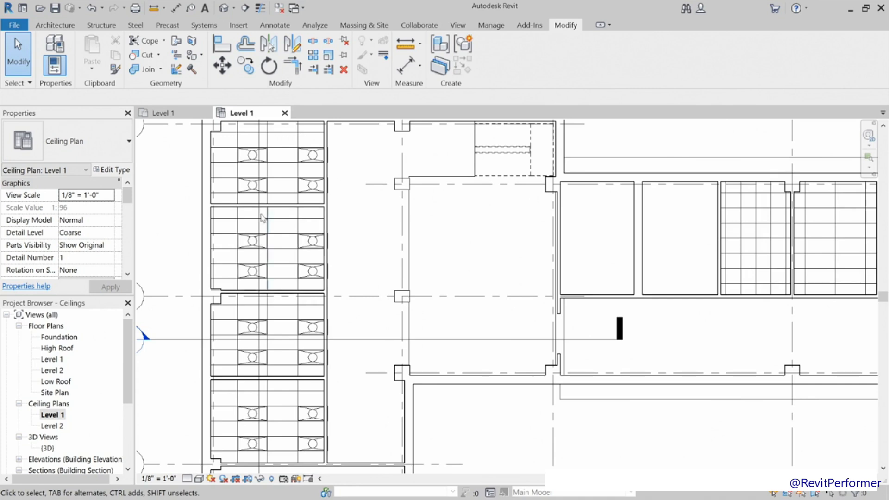
{"action": "left_click", "coordinate": [286, 149]}
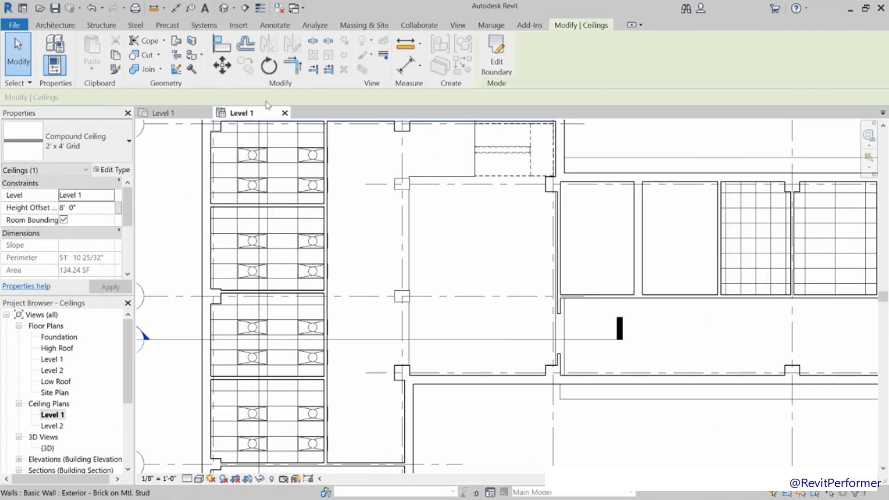
{"action": "left_click", "coordinate": [223, 70]}
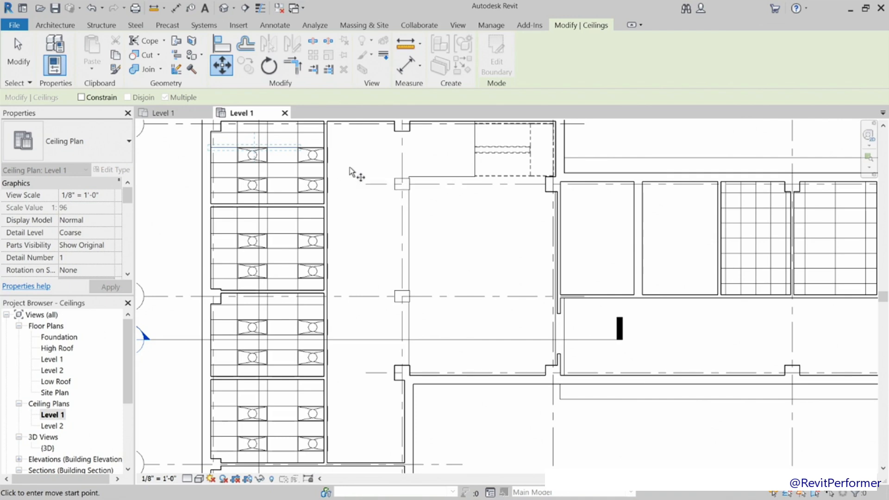
{"action": "left_click", "coordinate": [268, 163]}
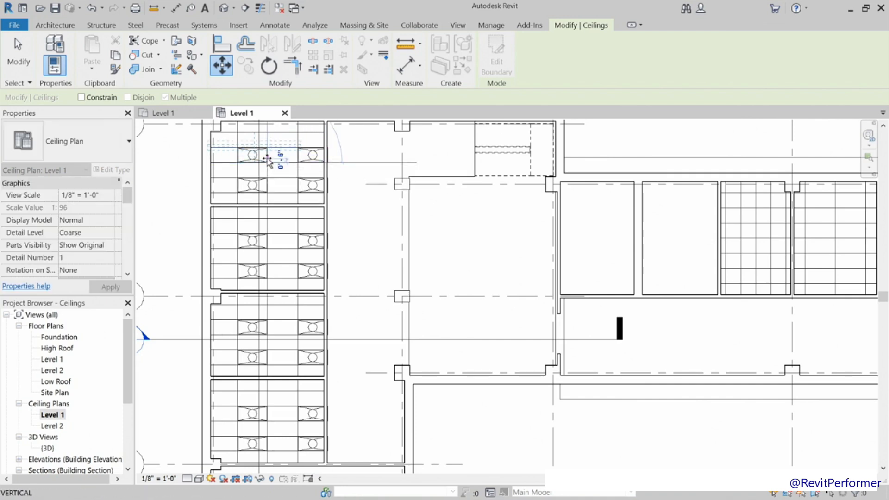
{"action": "left_click", "coordinate": [267, 155]}
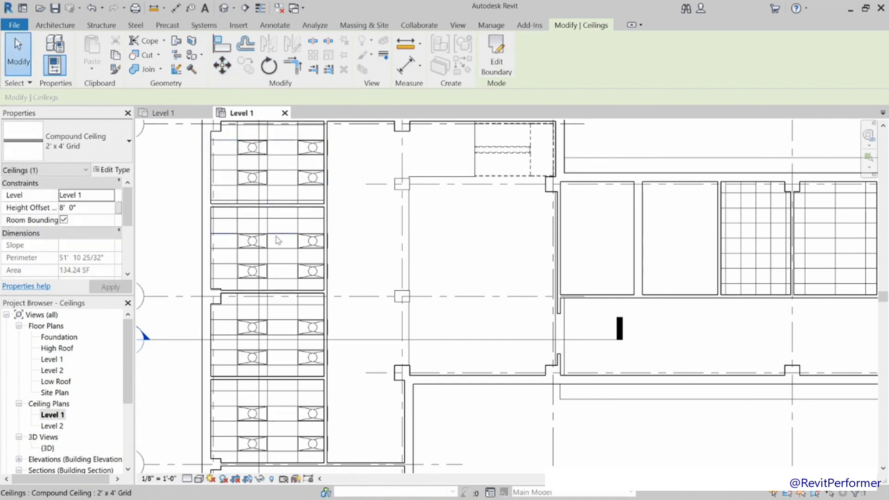
Move the 2' x 4' ceiling grids in the three rooms below the corner room 1' north, toward the exterior wall.
{"action": "key", "text": "m"}
{"action": "key", "text": "v"}
{"action": "left_click", "coordinate": [268, 248]}
{"action": "left_click", "coordinate": [267, 240]}
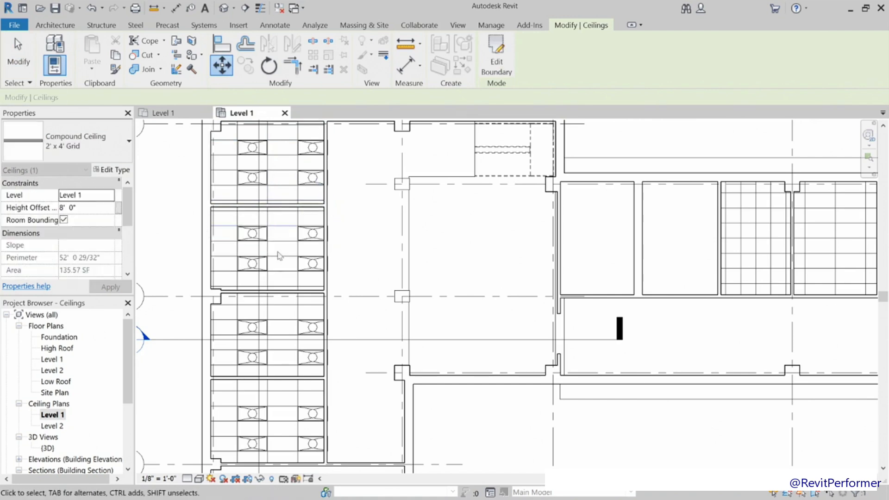
{"action": "left_click", "coordinate": [228, 70]}
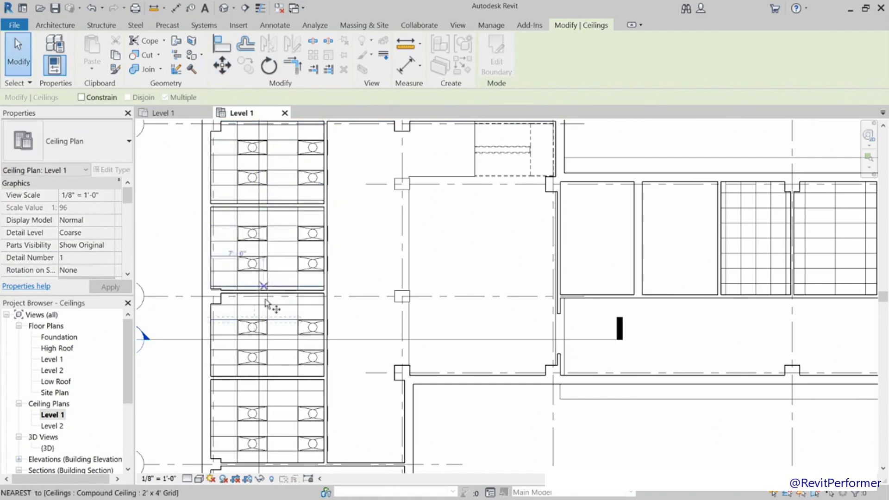
{"action": "left_click", "coordinate": [269, 334]}
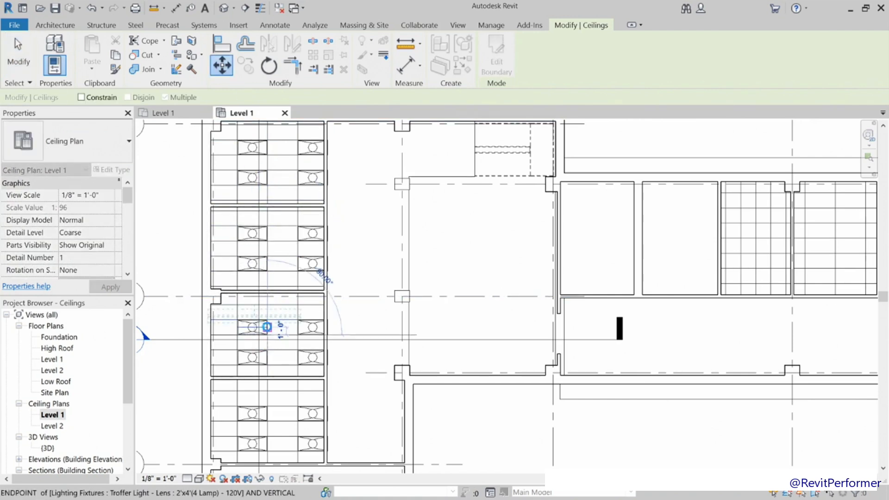
{"action": "left_click", "coordinate": [268, 327]}
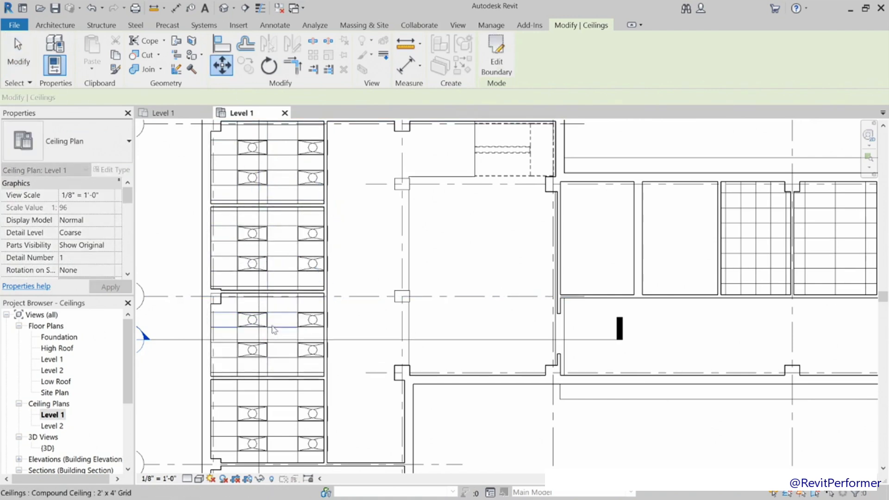
{"action": "left_click", "coordinate": [222, 65]}
{"action": "left_click", "coordinate": [271, 405]}
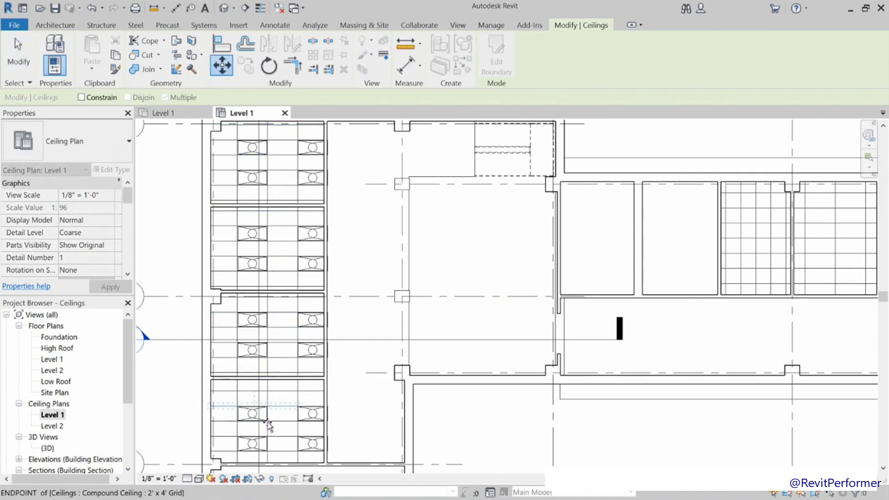
{"action": "left_click", "coordinate": [269, 414]}
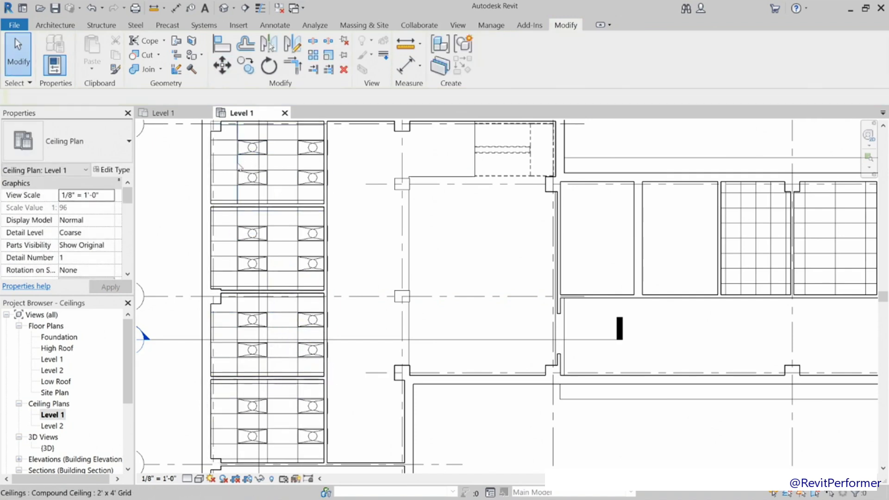
Move the corner room's ceiling grid horizontally west by half a tile length, using a lighting fixture's corner and midpoint as references.
{"action": "left_click", "coordinate": [245, 129]}
{"action": "key", "text": "m"}
{"action": "key", "text": "v"}
{"action": "left_click", "coordinate": [267, 140]}
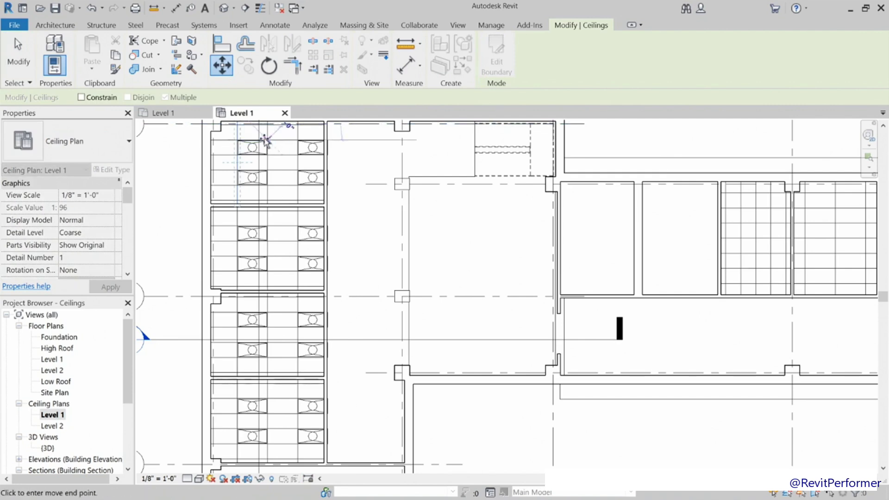
{"action": "left_click", "coordinate": [252, 141]}
{"action": "key", "text": "Escape"}
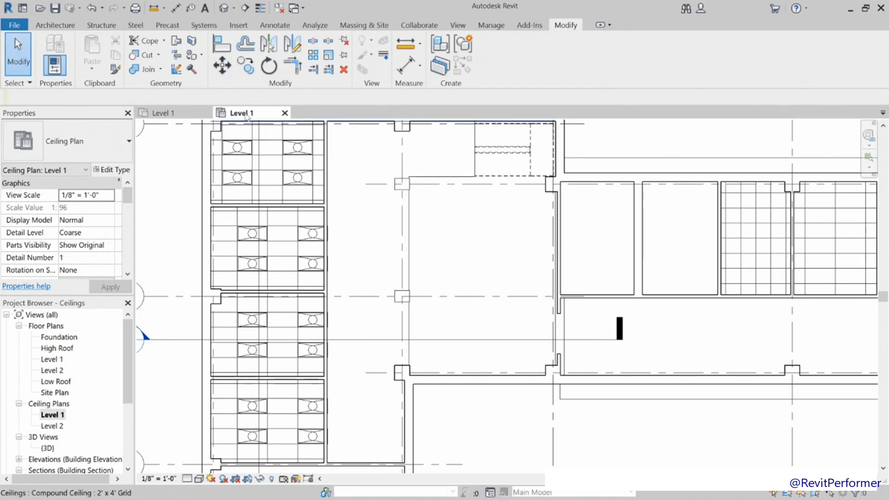
Align the vertical grid lines of the three lower rooms' ceilings to the corner room's westernmost grid line using Multiple Alignment.
{"action": "left_click", "coordinate": [221, 51]}
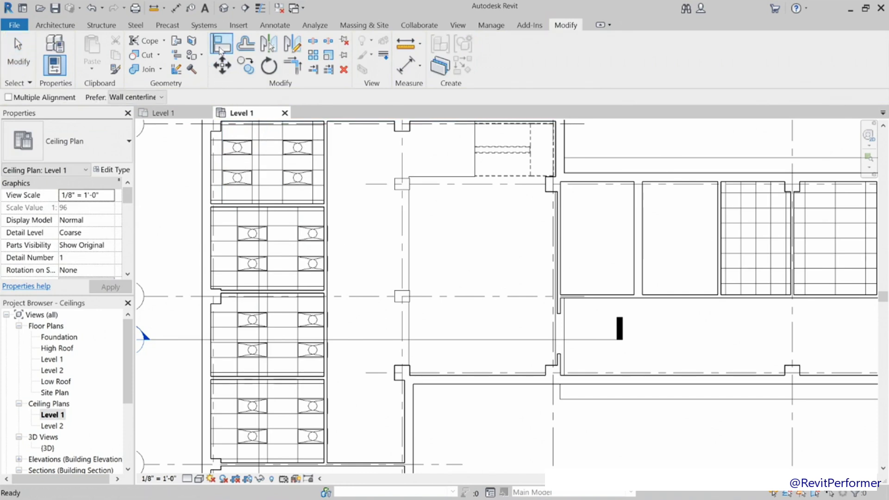
{"action": "left_click", "coordinate": [222, 163]}
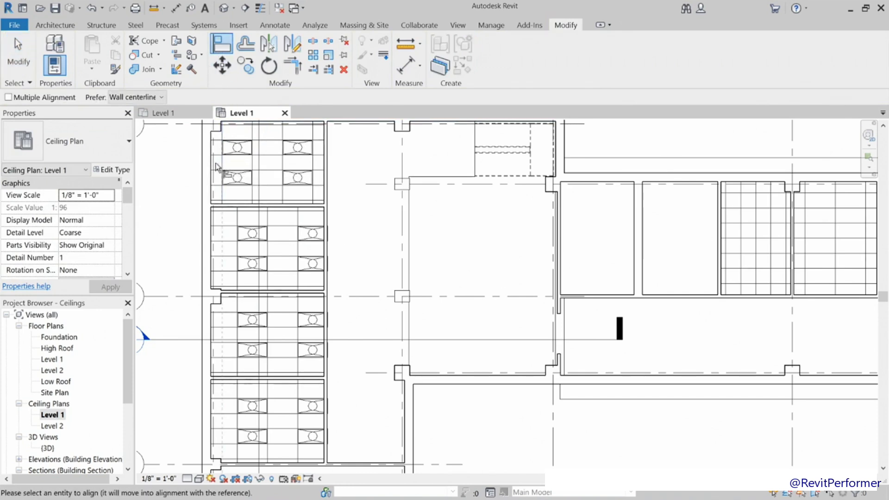
{"action": "left_click", "coordinate": [8, 98]}
{"action": "left_click", "coordinate": [236, 251]}
{"action": "left_click", "coordinate": [239, 303]}
{"action": "left_click", "coordinate": [237, 393]}
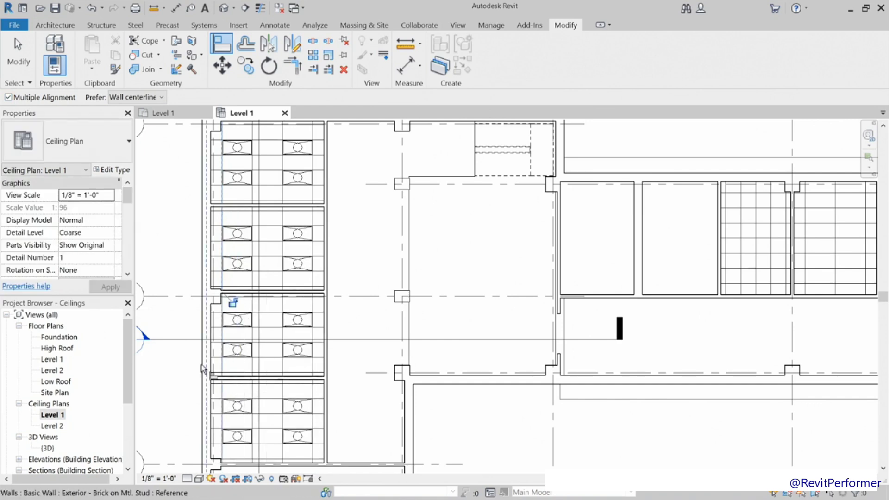
{"action": "key", "text": "Escape"}
{"action": "key", "text": "Escape"}
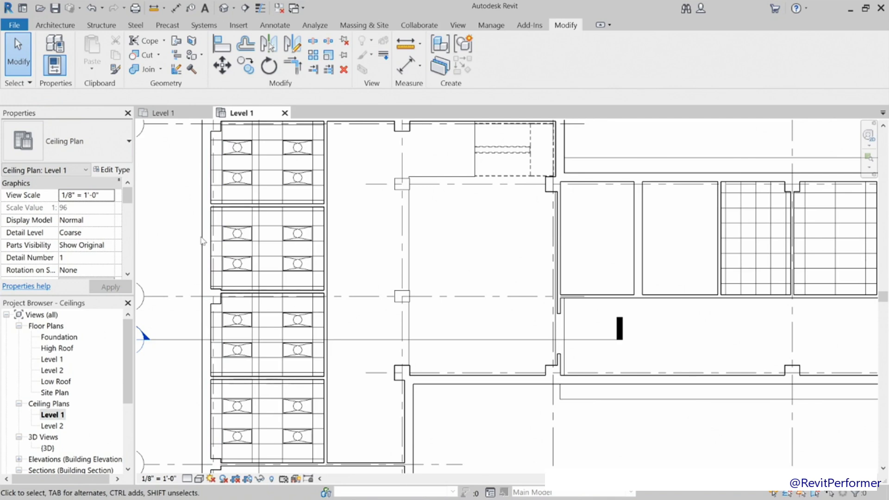
{"action": "scroll", "coordinate": [434, 257], "scroll_direction": "down", "scroll_amount": 1}
{"action": "middle_click_drag", "start_coordinate": [434, 258], "coordinate": [390, 264]}
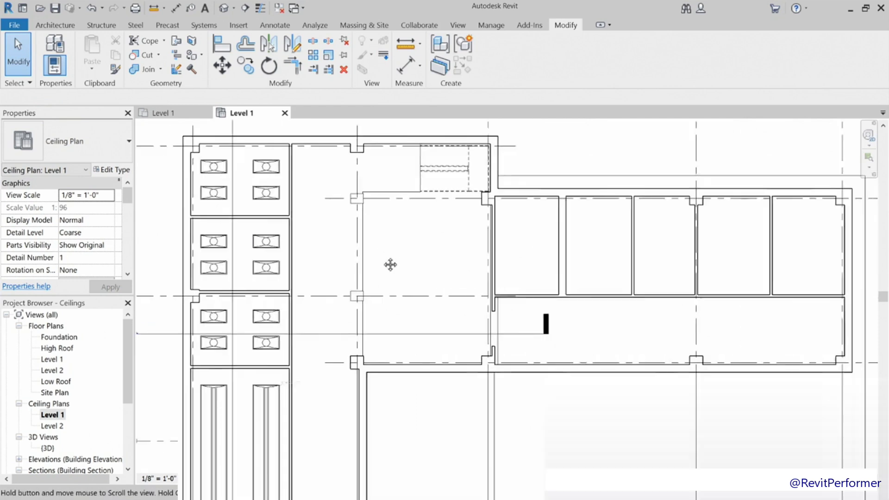
{"action": "middle_click_drag", "start_coordinate": [390, 264], "coordinate": [382, 278]}
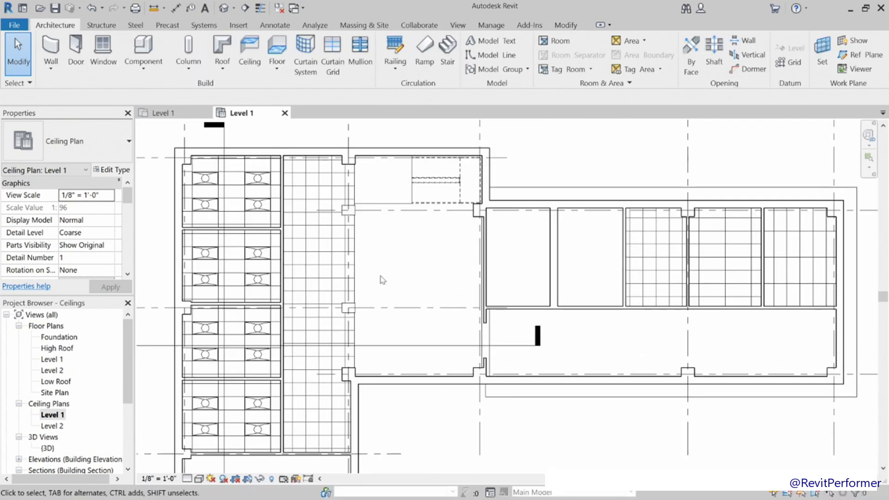